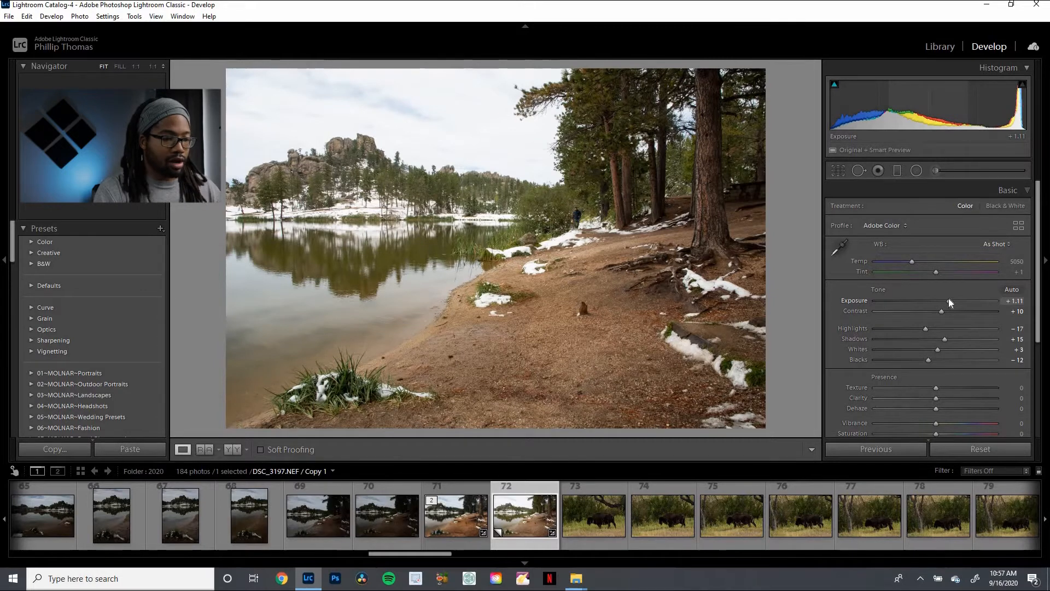
# - Undo the last Exposure change, and try Shadows at +67 before reverting it
pyautogui.hotkey('ctrl', 'z')
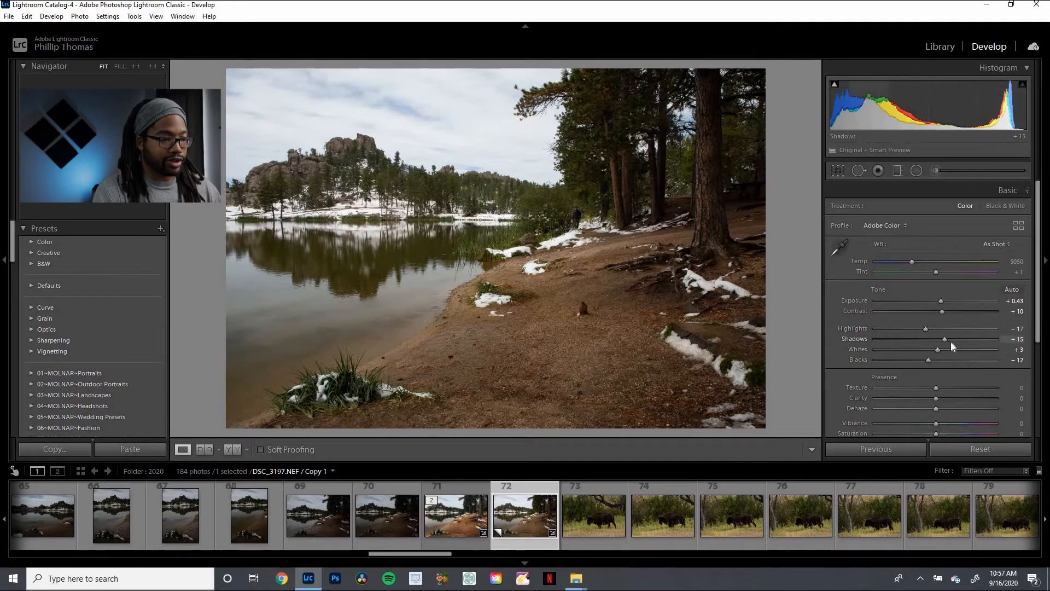
pyautogui.moveTo(965, 341); pyautogui.dragTo(977, 340)
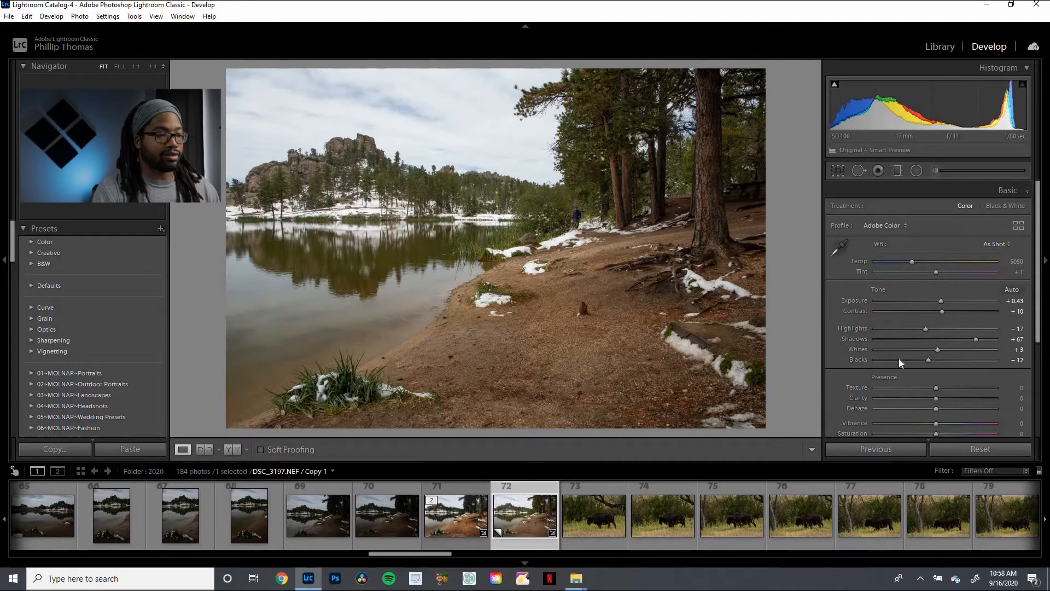
pyautogui.hotkey('ctrl', 'z')
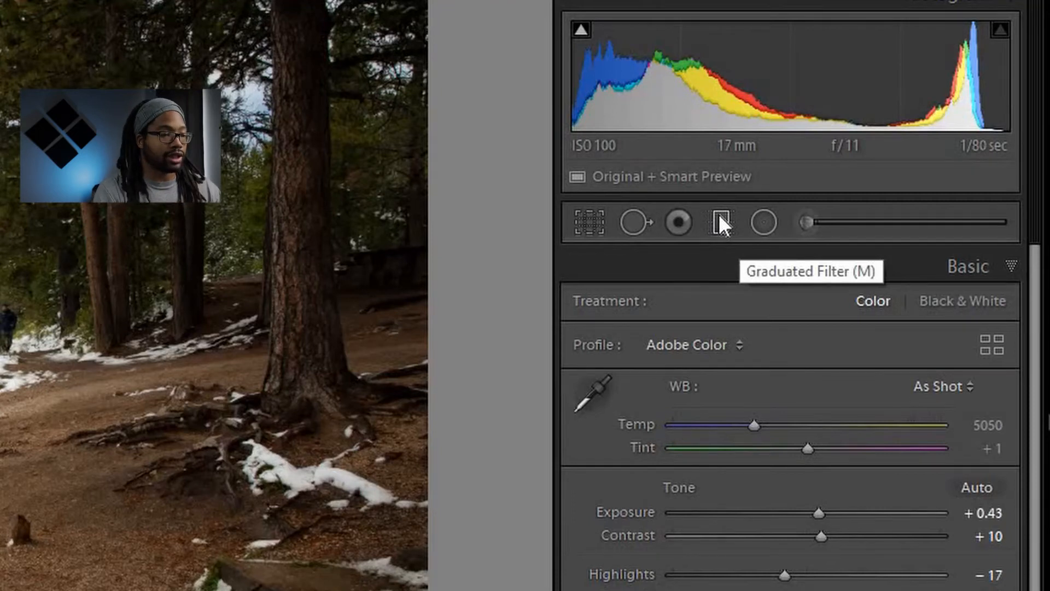
# - Try a vertical graduated filter over the right-hand trees with the mask overlay shown, widening its gradient across the whole lake
pyautogui.press('m')
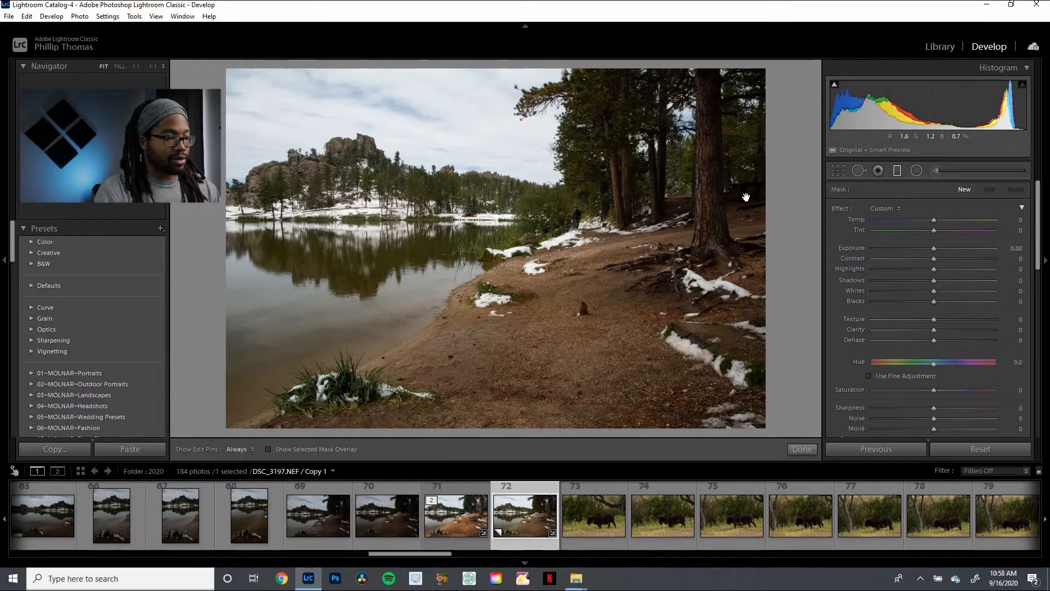
pyautogui.moveTo(749, 196)
pyautogui.mouseDown()
pyautogui.moveTo(535, 200)
pyautogui.moveTo(490, 212)
pyautogui.mouseUp()
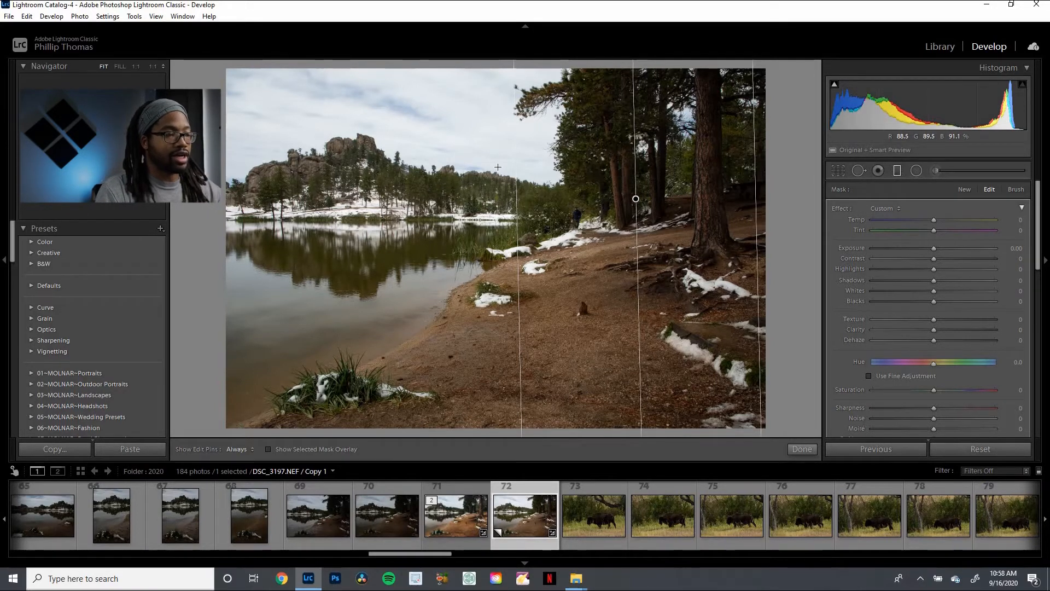
pyautogui.press('o')
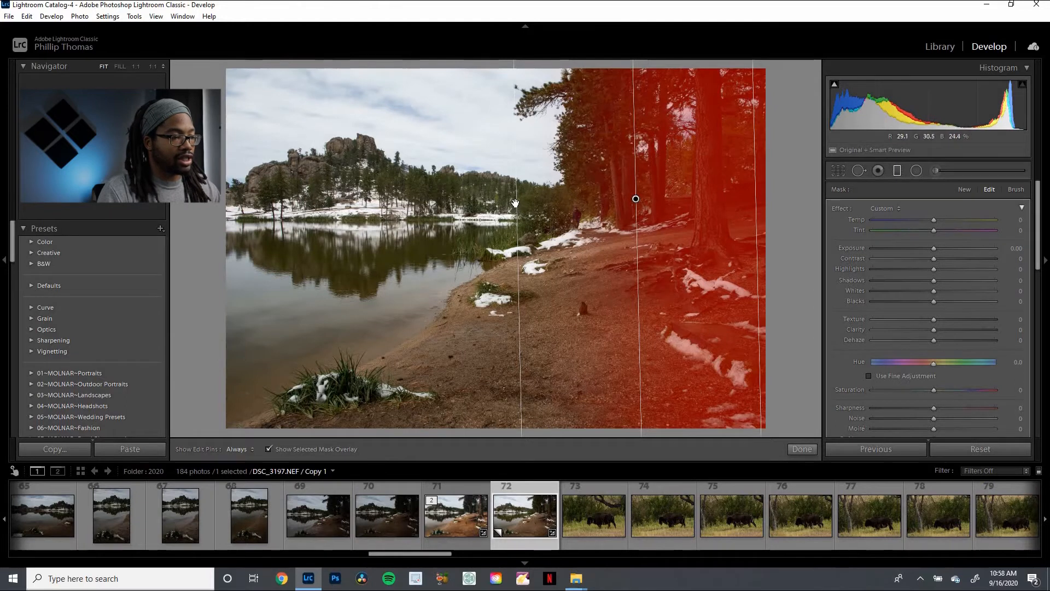
pyautogui.moveTo(509, 204); pyautogui.dragTo(110, 203)
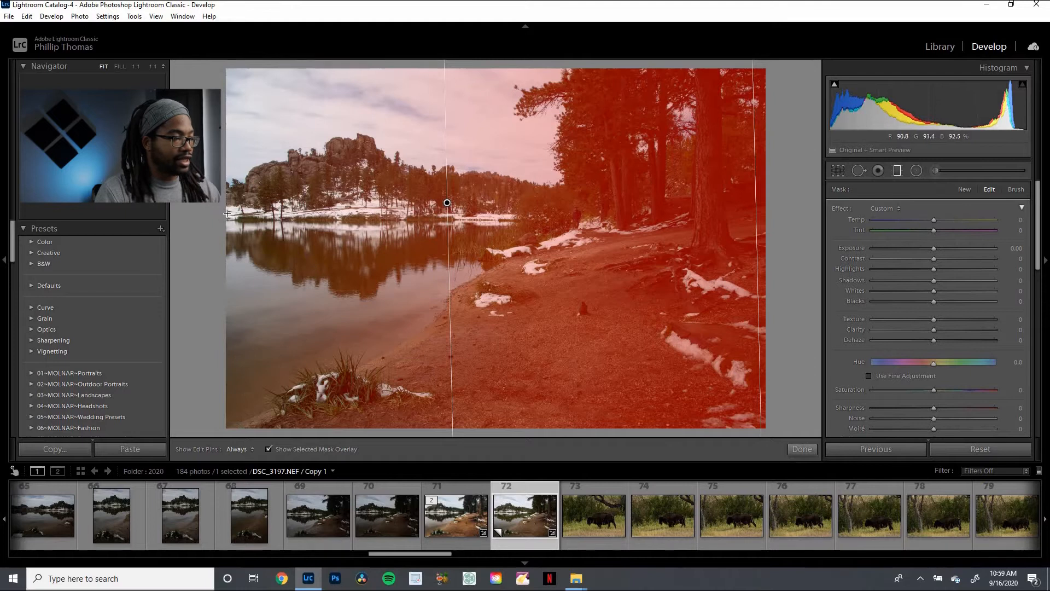
pyautogui.moveTo(228, 214); pyautogui.dragTo(255, 206)
# - Select the wide graduated filter centred over the lake and delete it
pyautogui.press('Delete')
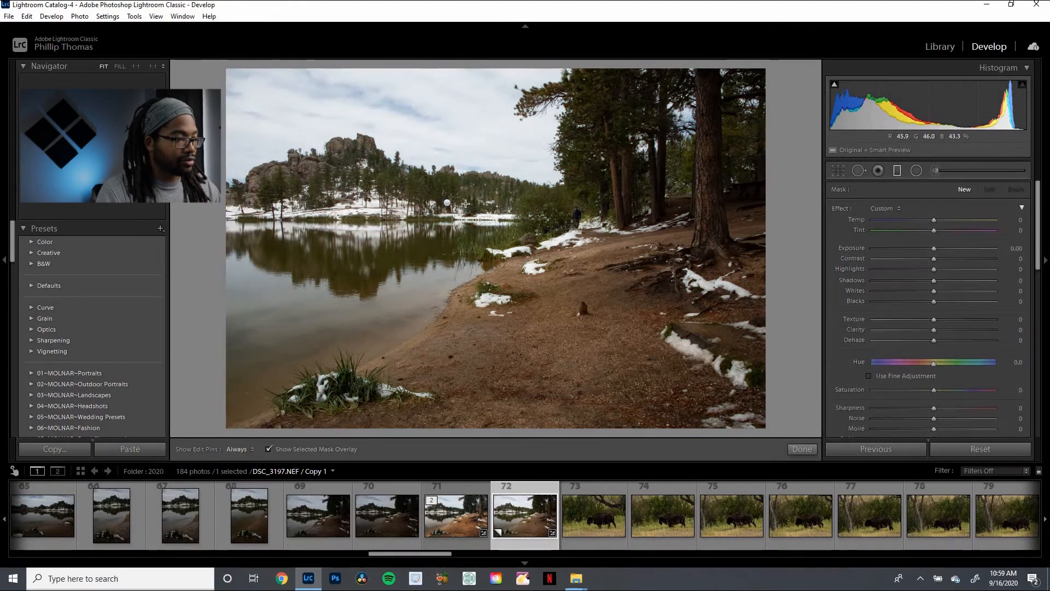
pyautogui.moveTo(449, 204); pyautogui.dragTo(601, 197)
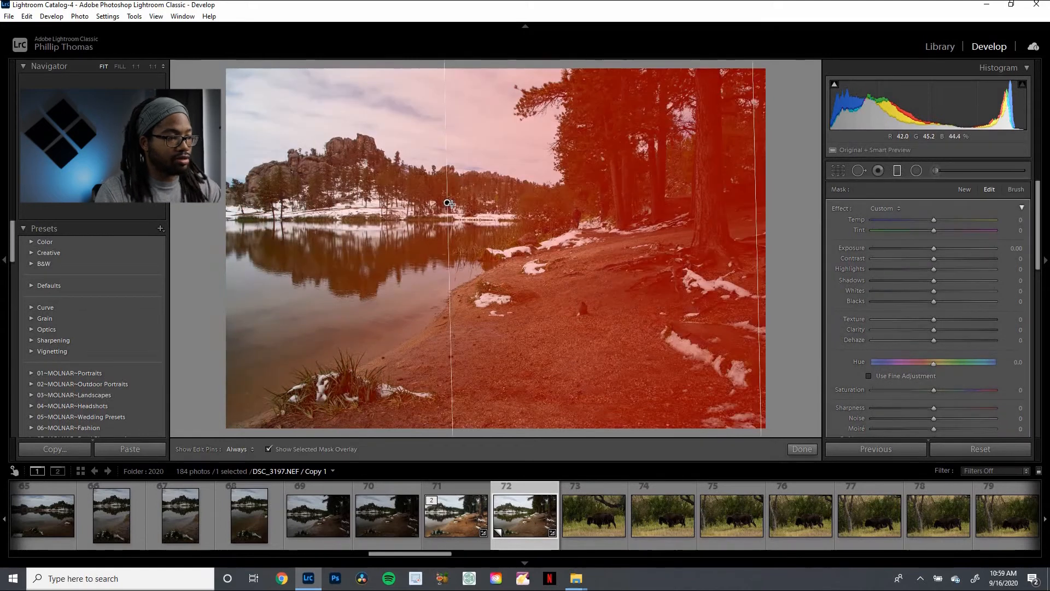
pyautogui.press('Delete')
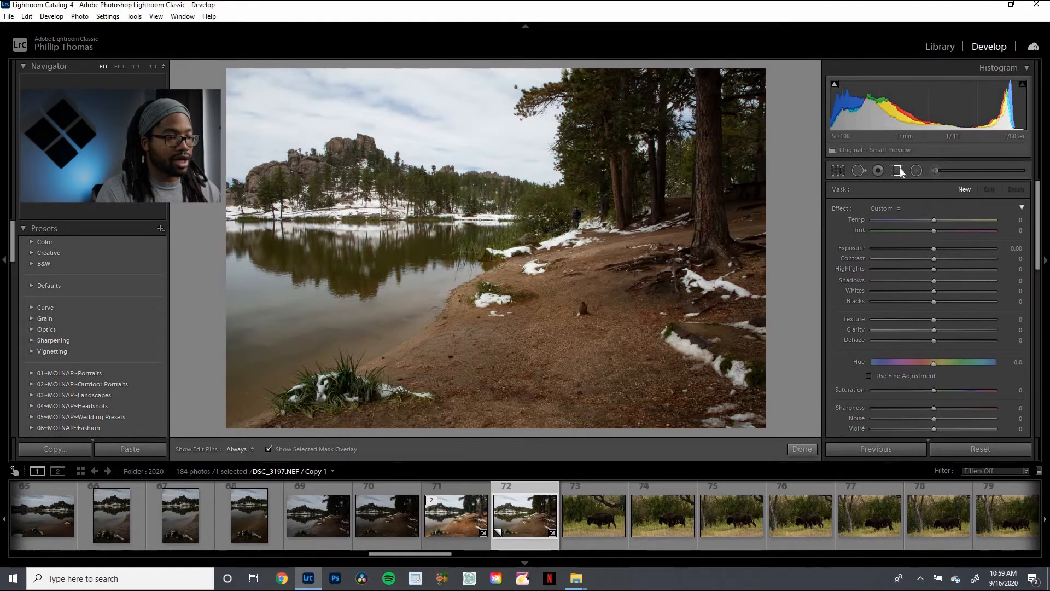
# - Draw a new graduated filter from the large tree toward the lake, narrow its gradient near the shoreline, and hide the overlay
pyautogui.click(898, 172)
pyautogui.click(898, 172)
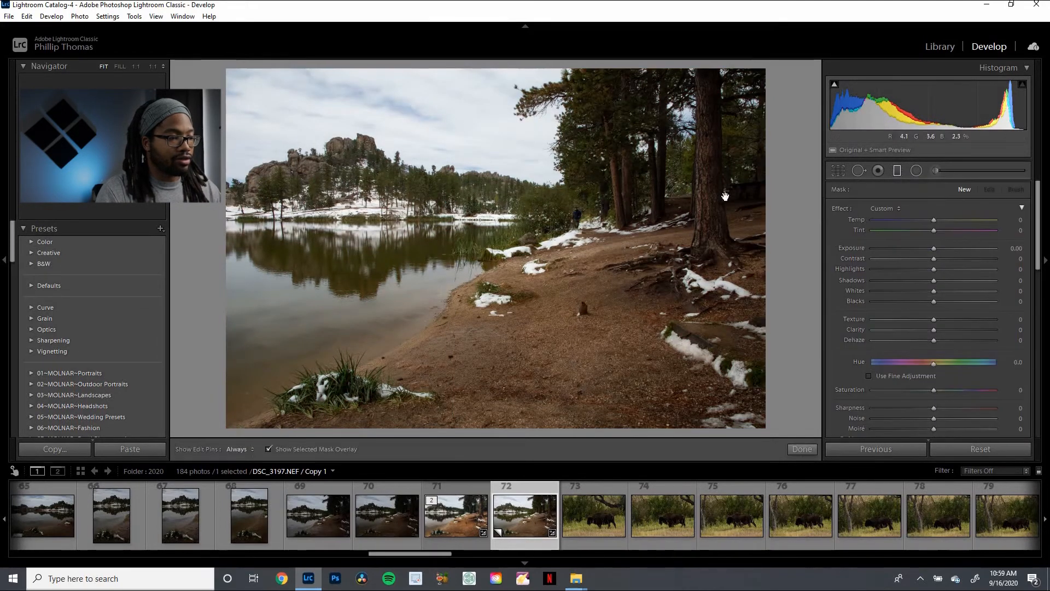
pyautogui.moveTo(725, 196); pyautogui.dragTo(477, 210)
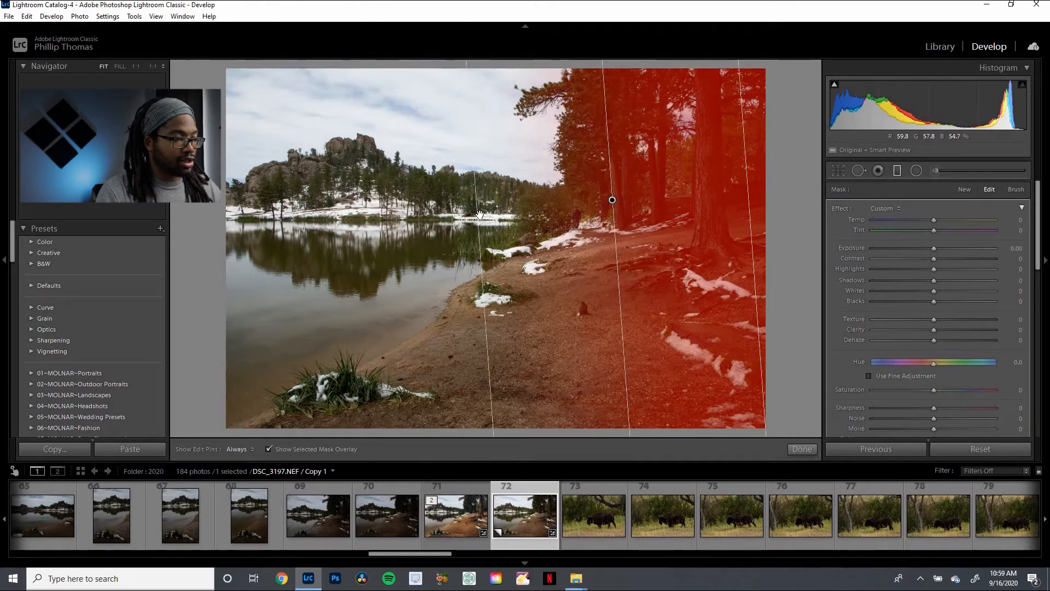
pyautogui.moveTo(613, 199); pyautogui.dragTo(500, 211)
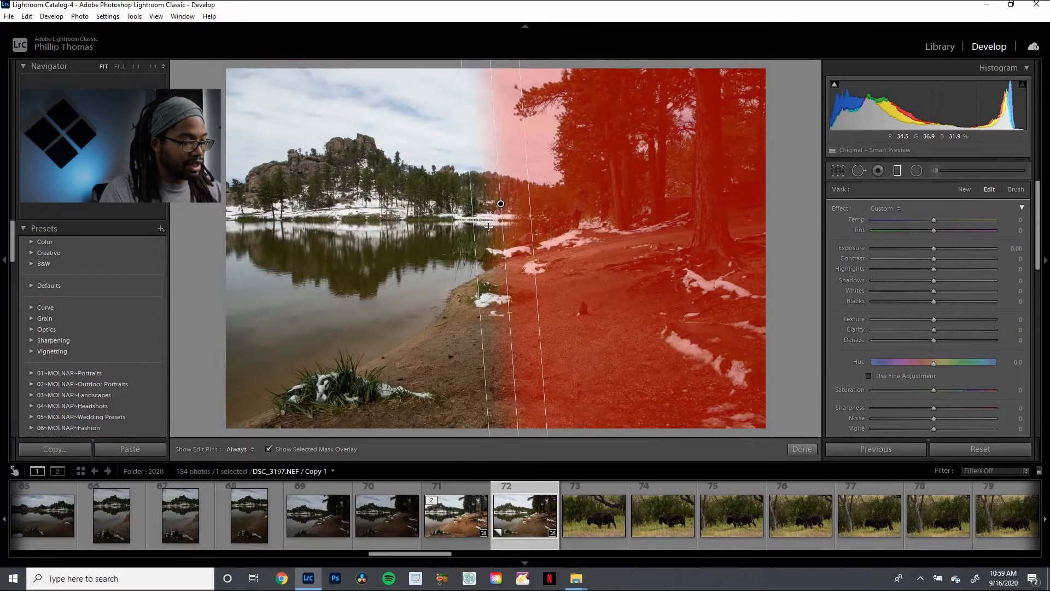
pyautogui.press('o')
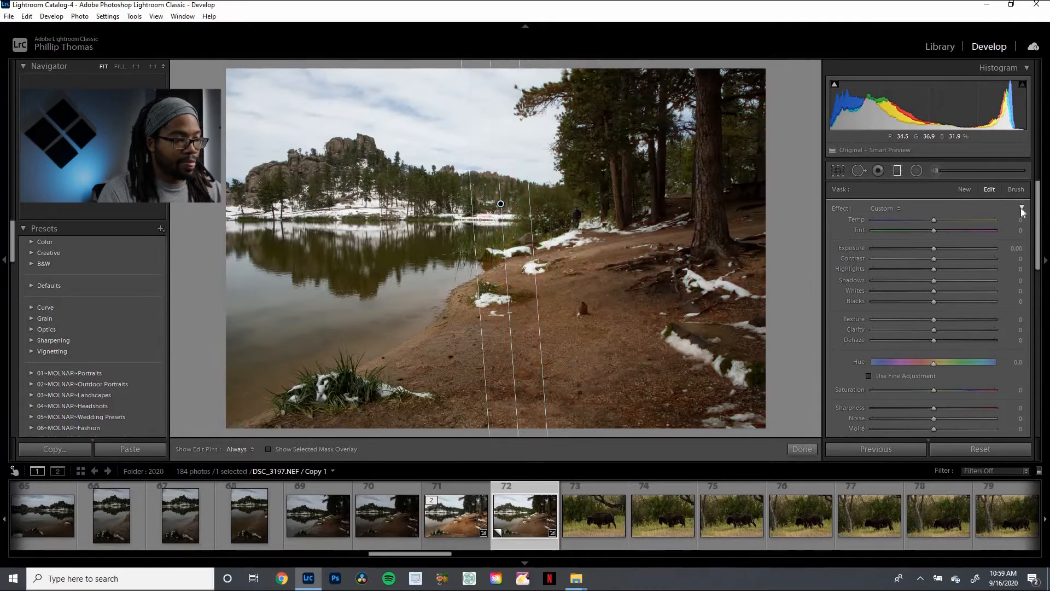
# - Try Exposure -1.00 on the shoreline filter with its gradient widened across the lake, and delete the filter
pyautogui.moveTo(933, 247); pyautogui.dragTo(918, 249)
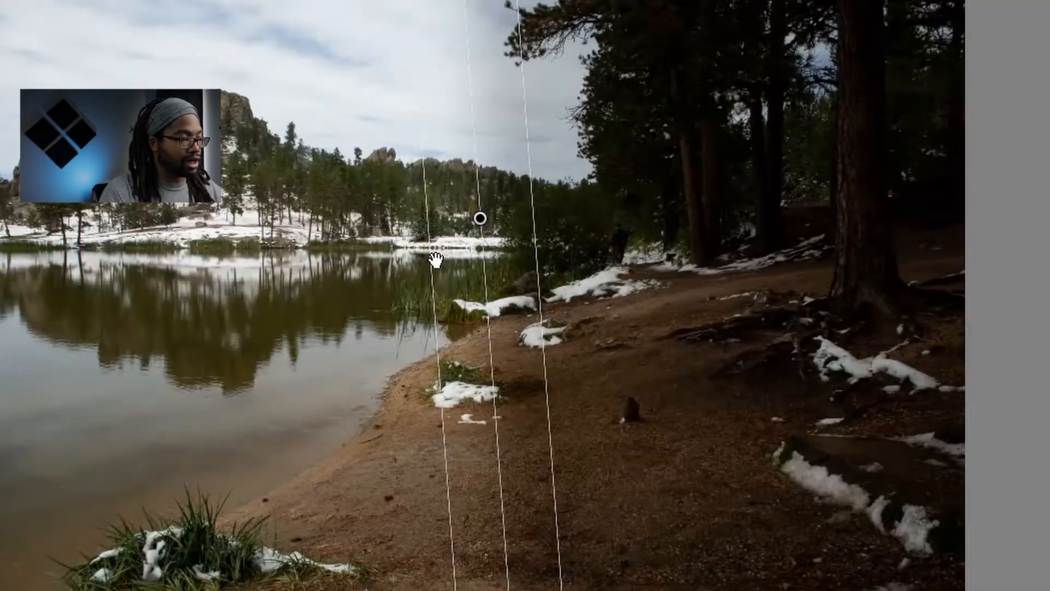
pyautogui.moveTo(437, 260); pyautogui.dragTo(484, 266)
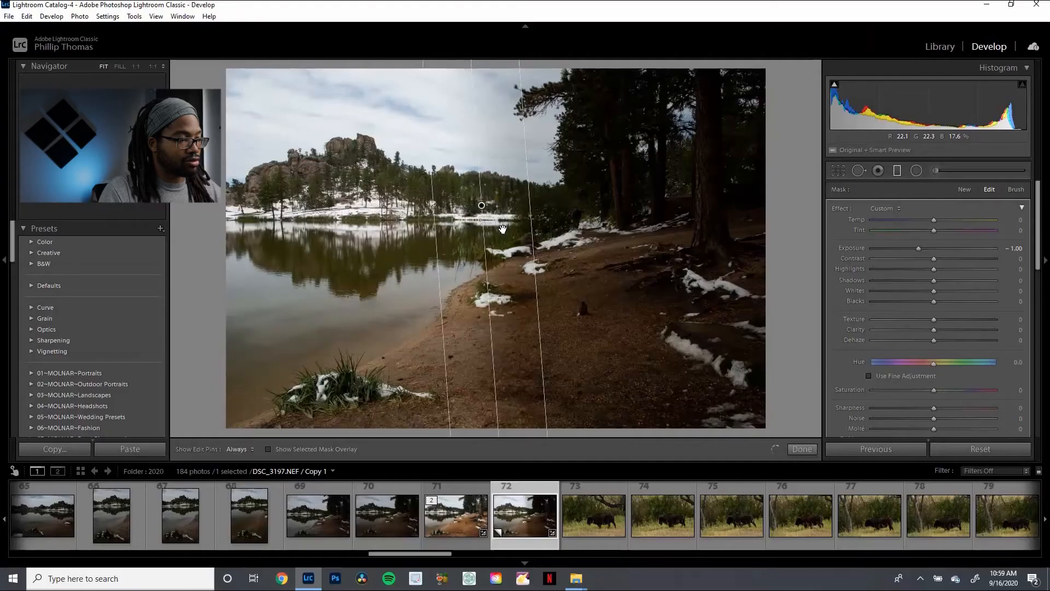
pyautogui.moveTo(503, 229); pyautogui.dragTo(270, 244)
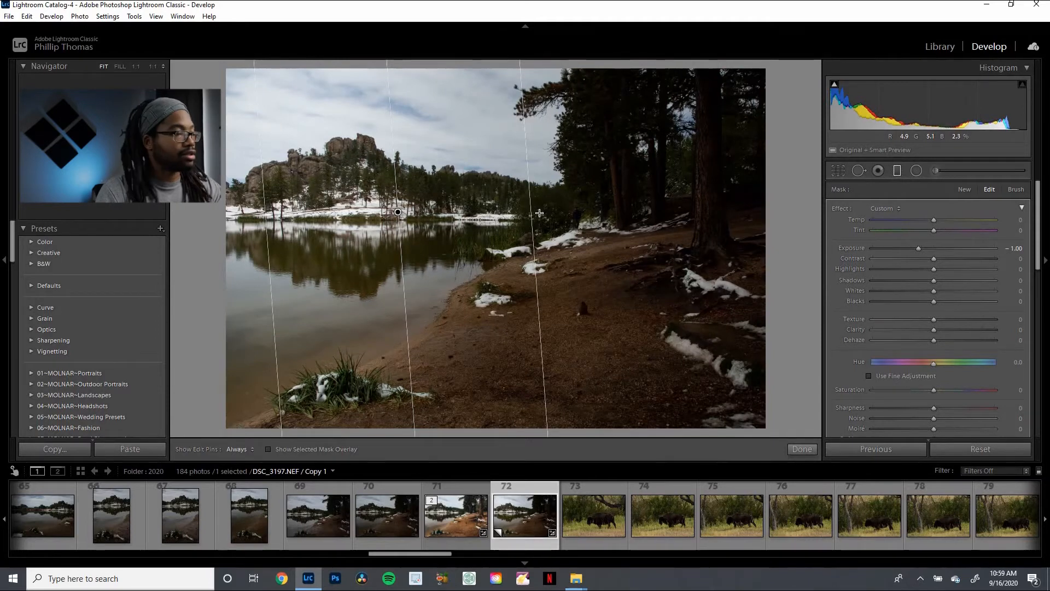
pyautogui.press('Delete')
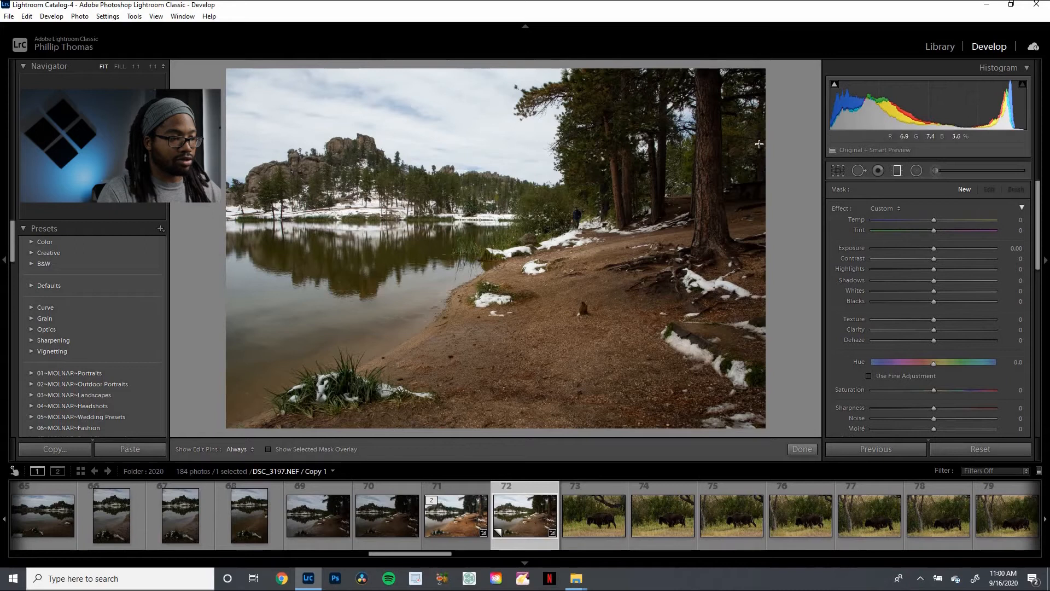
# - Draw a diagonal graduated filter over the trees and path, extending its gradient to the shoreline with help from the mask overlay
pyautogui.moveTo(743, 150); pyautogui.dragTo(563, 216)
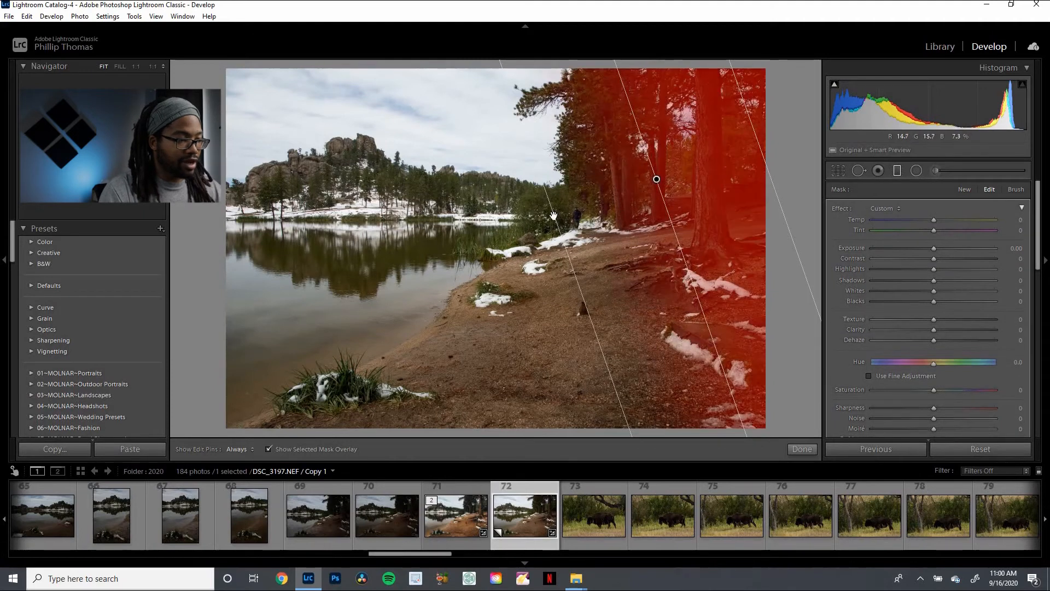
pyautogui.moveTo(500, 225); pyautogui.dragTo(465, 225)
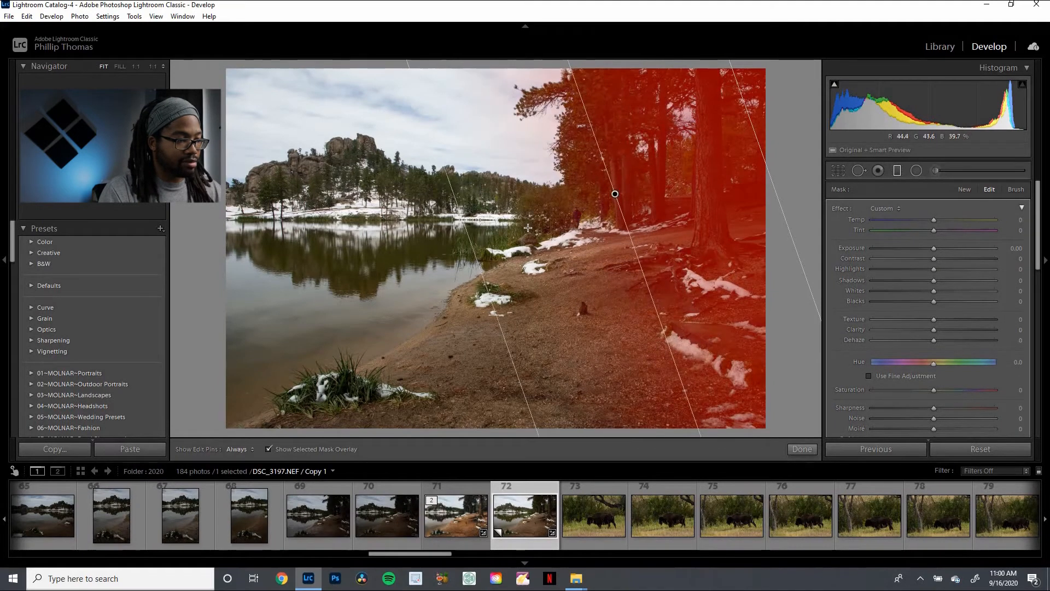
pyautogui.press('o')
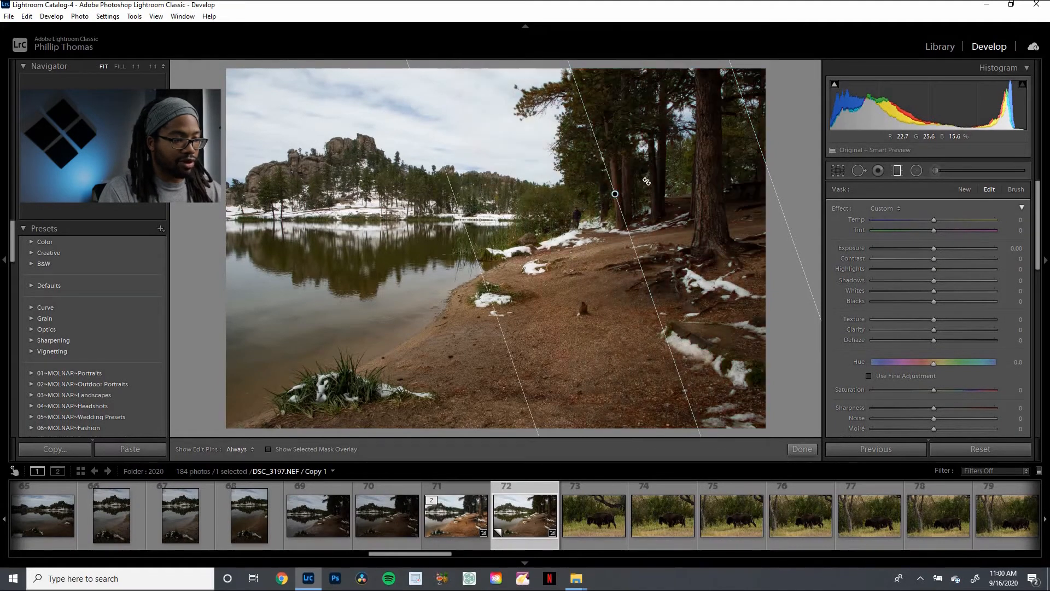
# - Set the diagonal filter's Exposure to 0.39 and Shadows to 7, and pull its lake-side edge slightly inward
pyautogui.click(940, 248)
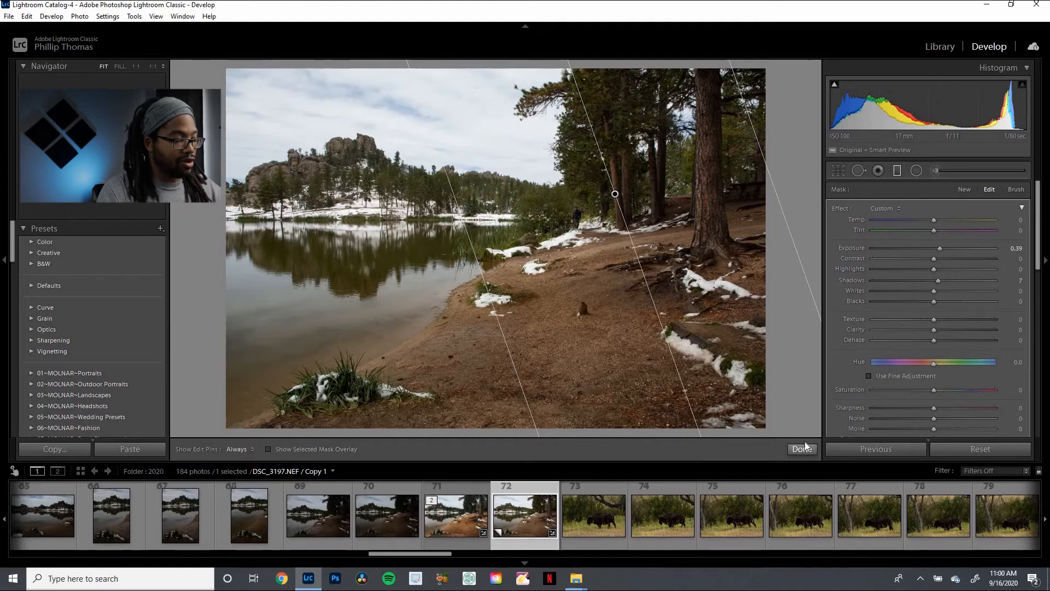
pyautogui.press('o')
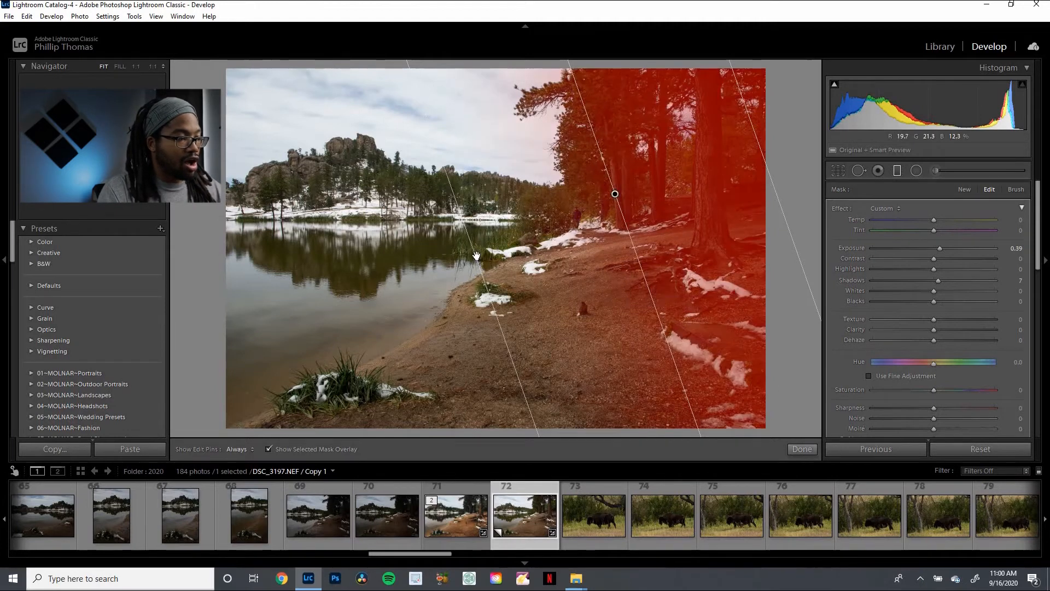
pyautogui.moveTo(483, 257); pyautogui.dragTo(493, 257)
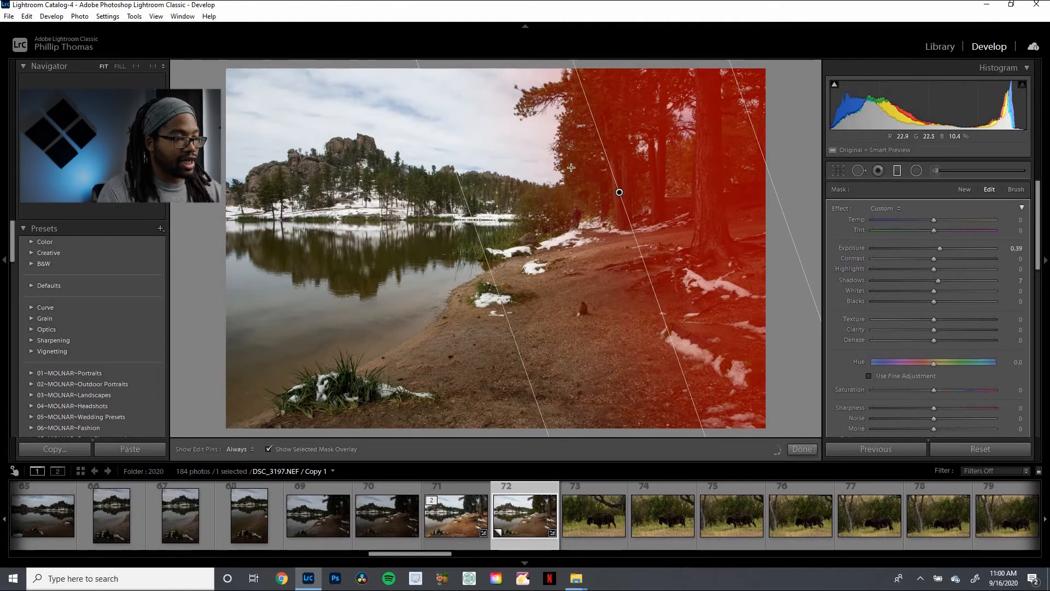
pyautogui.press('o')
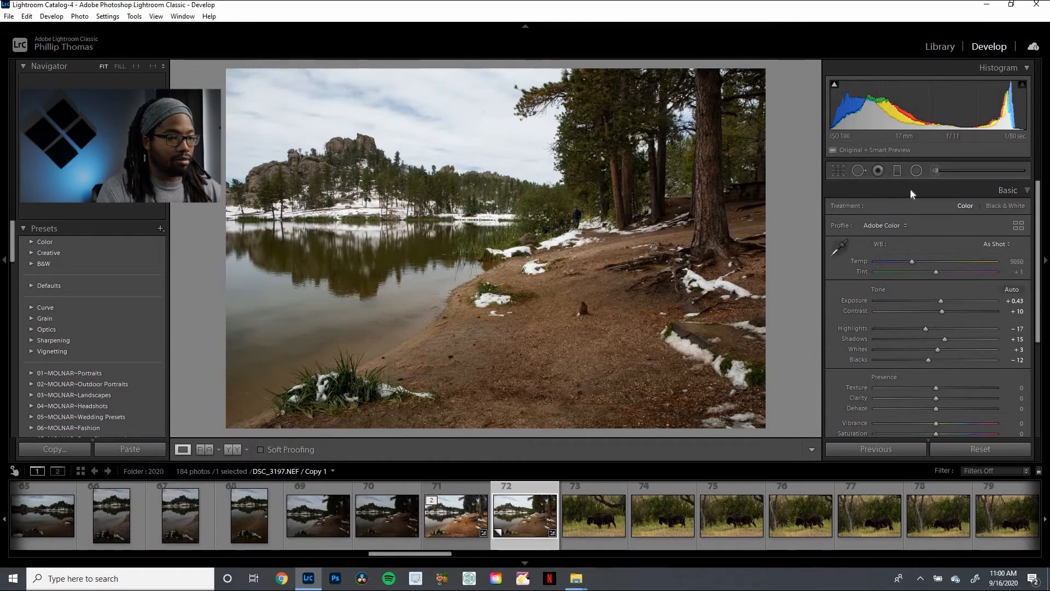
# - Reopen the Graduated Filter tool, select the diagonal filter over the trees, and delete it
pyautogui.press('m')
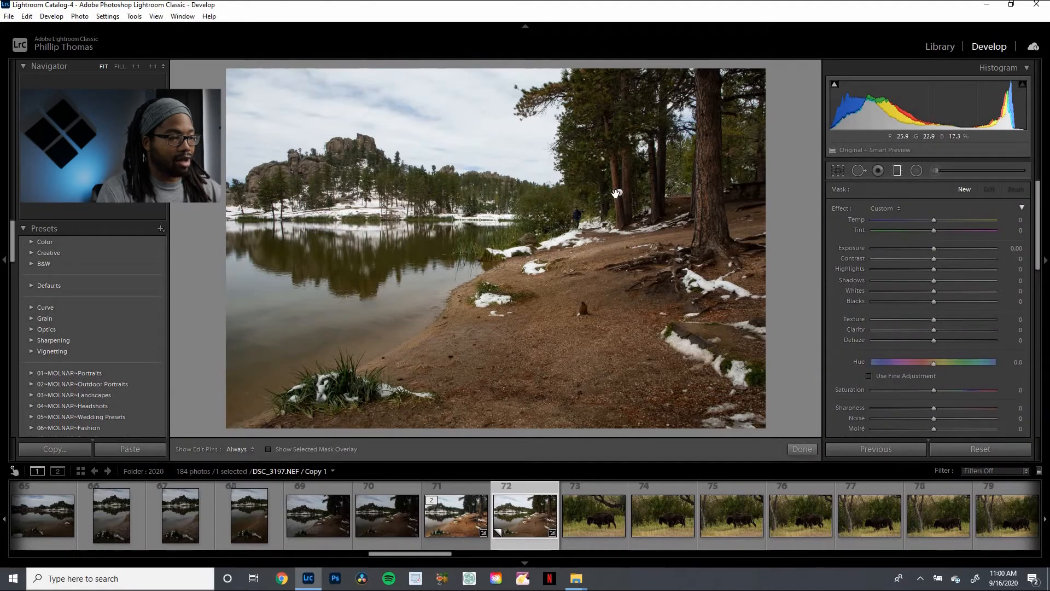
pyautogui.moveTo(616, 193); pyautogui.dragTo(725, 203)
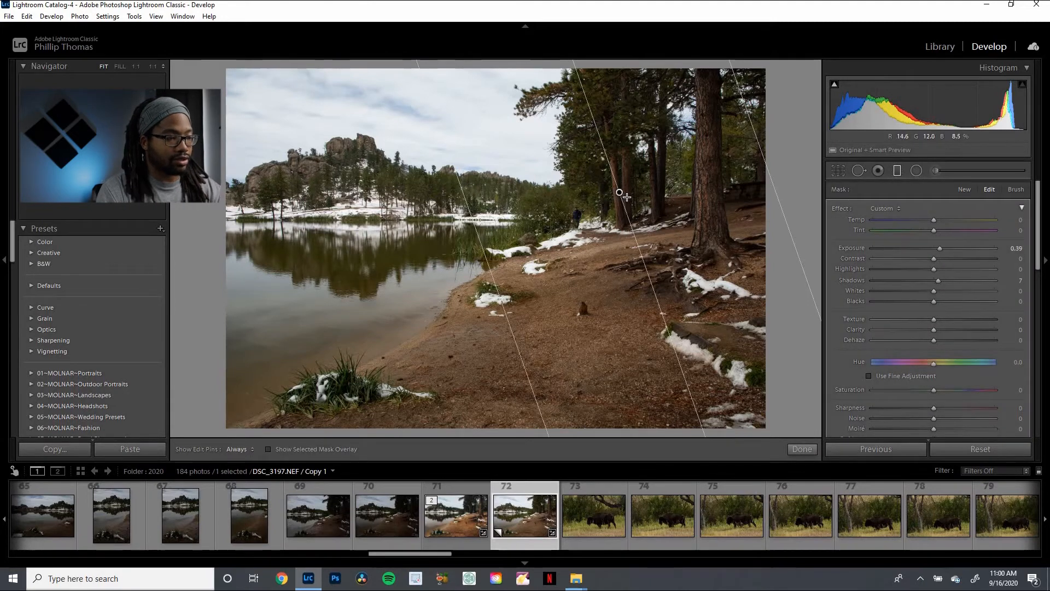
pyautogui.press('Delete')
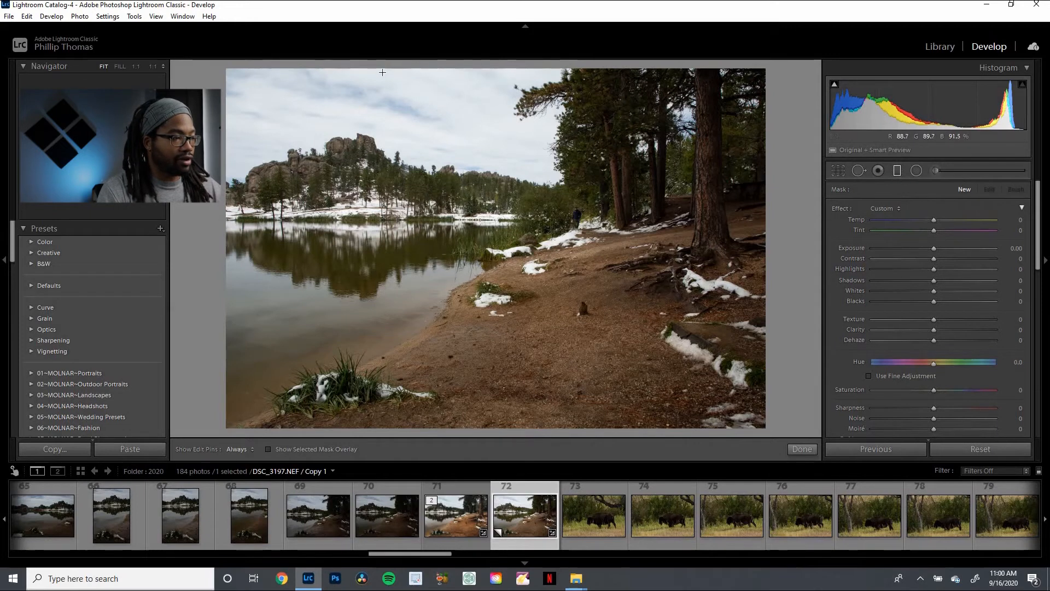
# - Draw a horizontal graduated filter from the top of the sky down into the lake, and try Exposure -0.86 before undoing it
pyautogui.moveTo(383, 77); pyautogui.dragTo(414, 269)
pyautogui.press('o')
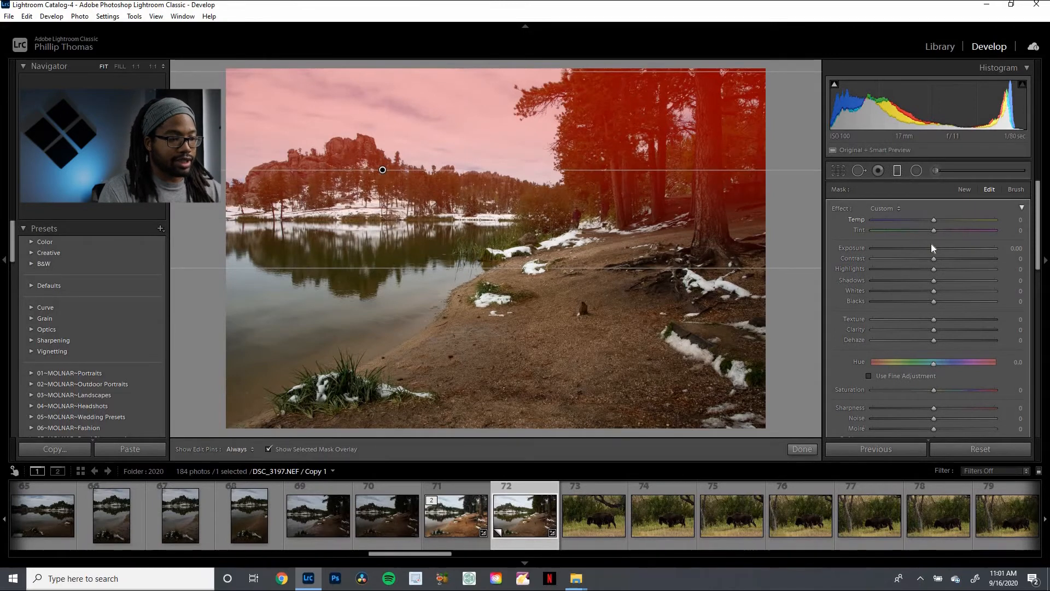
pyautogui.moveTo(933, 249); pyautogui.dragTo(920, 249)
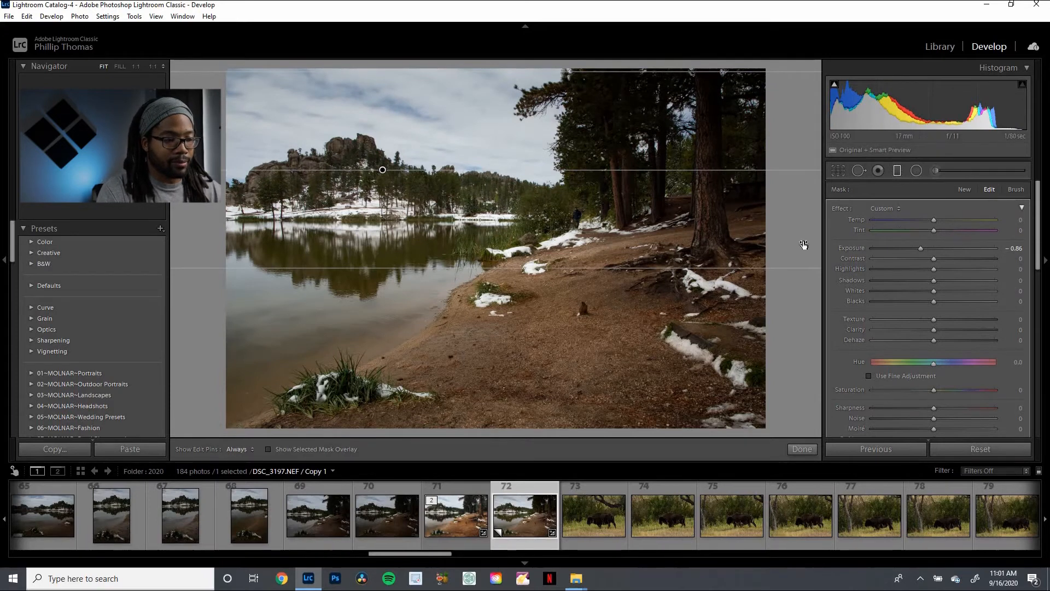
pyautogui.hotkey('ctrl', 'z')
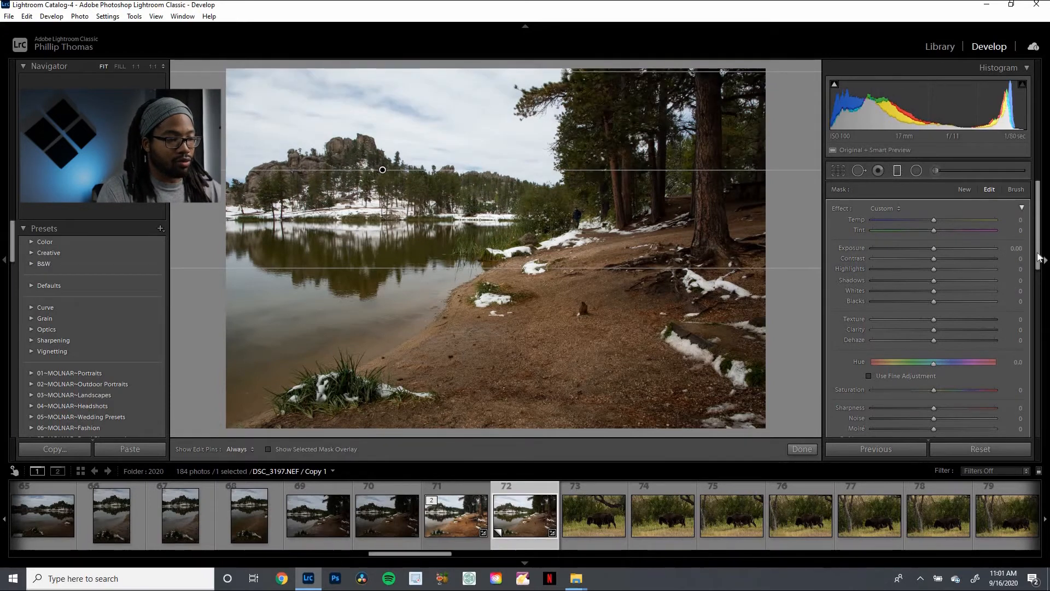
# - Show the sky filter's mask overlay and apply a Luminance range mask with the Range set to 80/100
pyautogui.scroll(-3, 1002, 276)
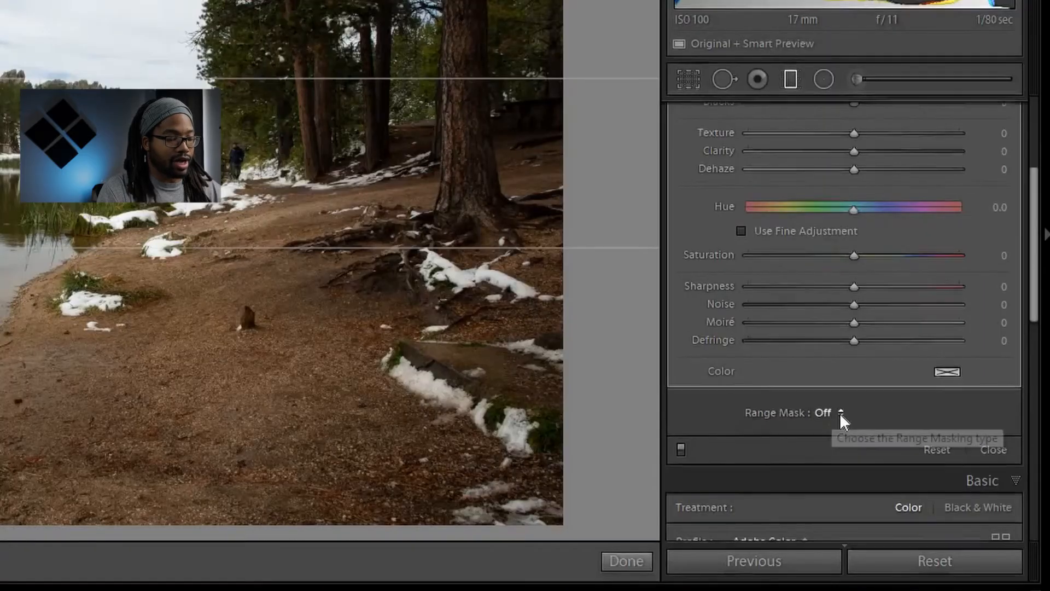
pyautogui.press('o')
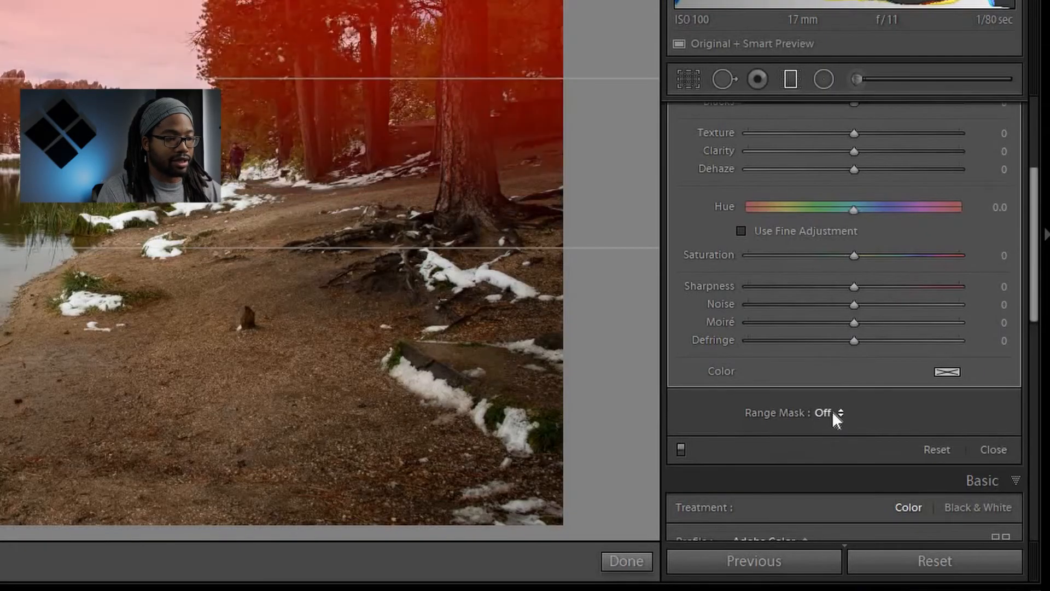
pyautogui.click(832, 412)
pyautogui.click(814, 477)
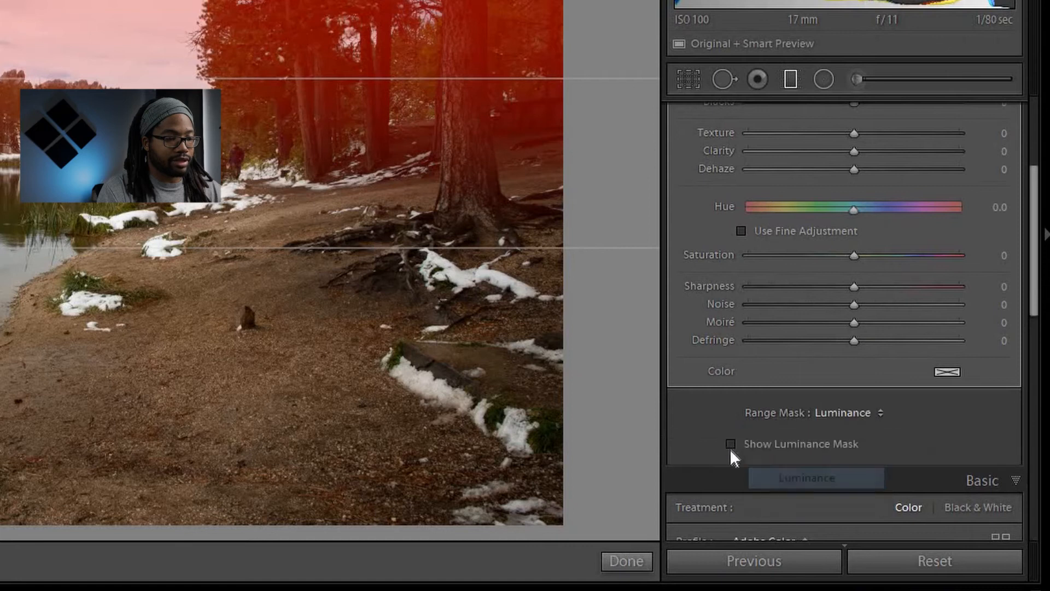
pyautogui.moveTo(754, 464); pyautogui.dragTo(937, 466)
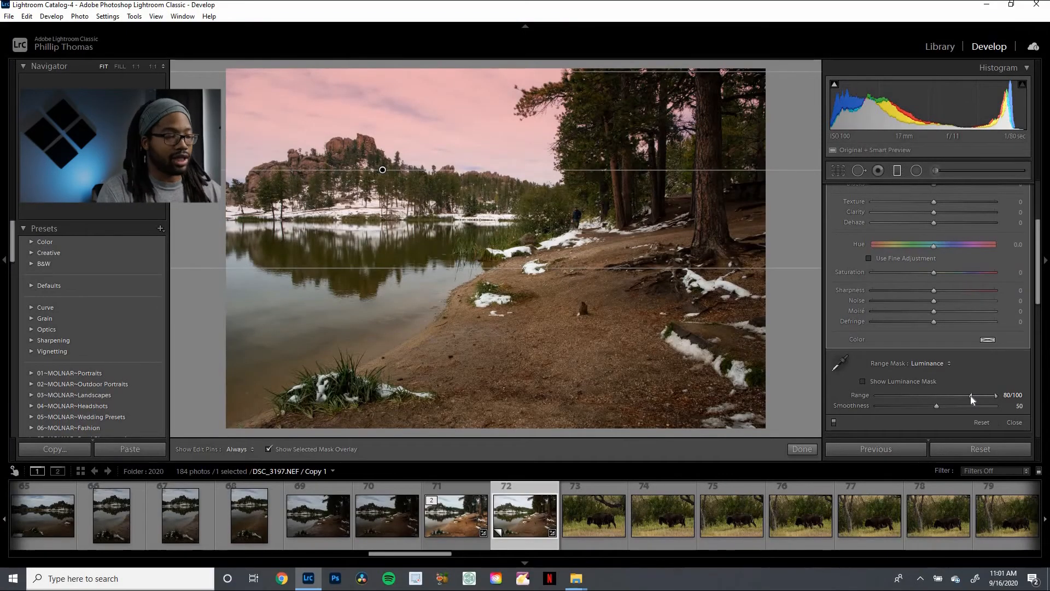
# - Hide the mask overlay, set the sky filter's Exposure to -0.18 and Highlights to -10, and finish the filter
pyautogui.press('o')
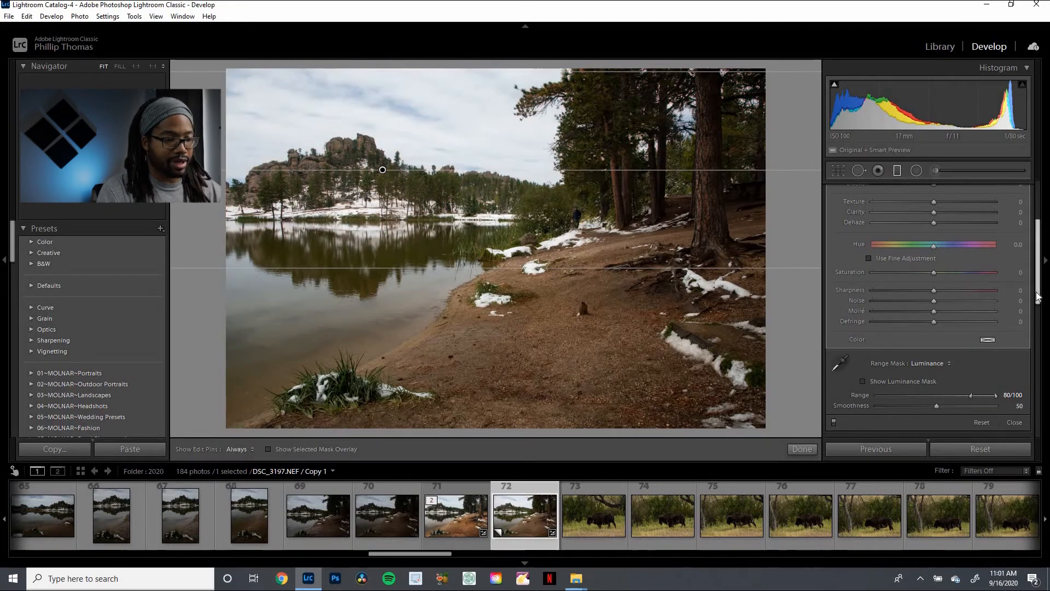
pyautogui.scroll(3, 1045, 219)
pyautogui.moveTo(935, 249)
pyautogui.mouseDown()
pyautogui.moveTo(922, 251)
pyautogui.moveTo(933, 252)
pyautogui.moveTo(928, 269)
pyautogui.mouseUp()
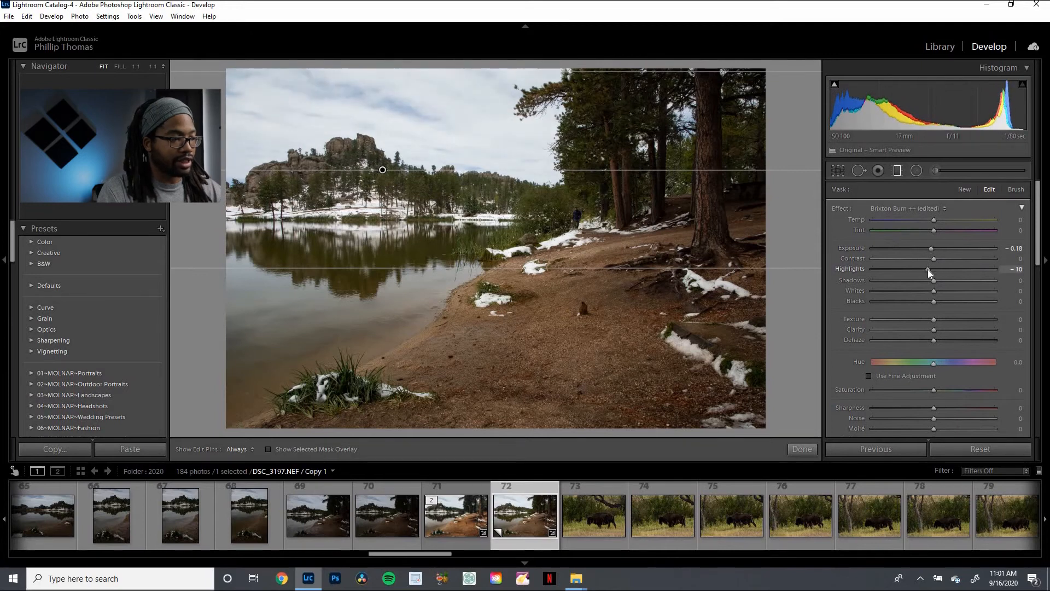
pyautogui.click(808, 450)
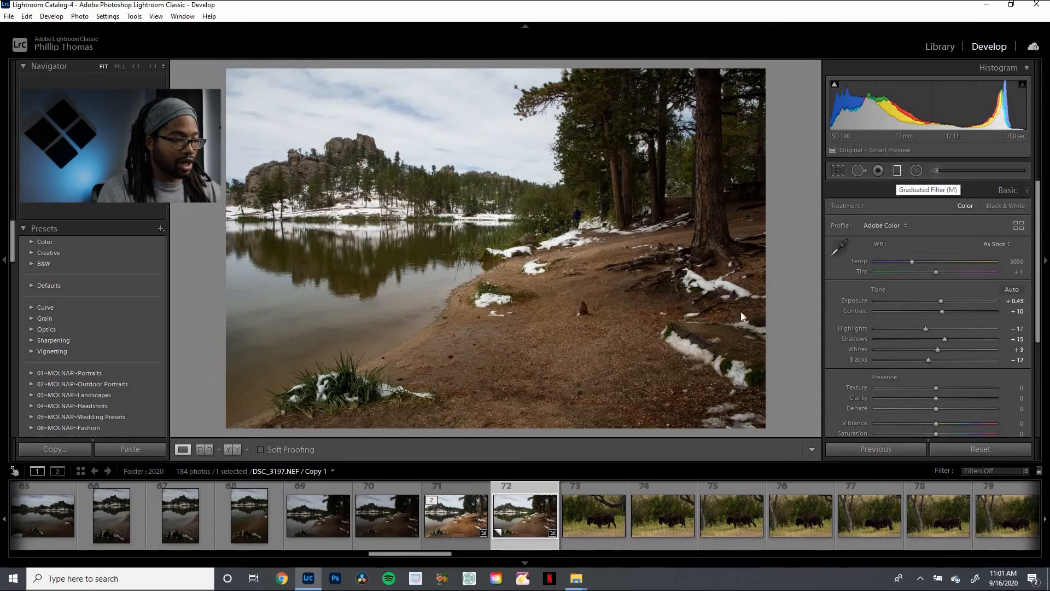
pyautogui.click(897, 173)
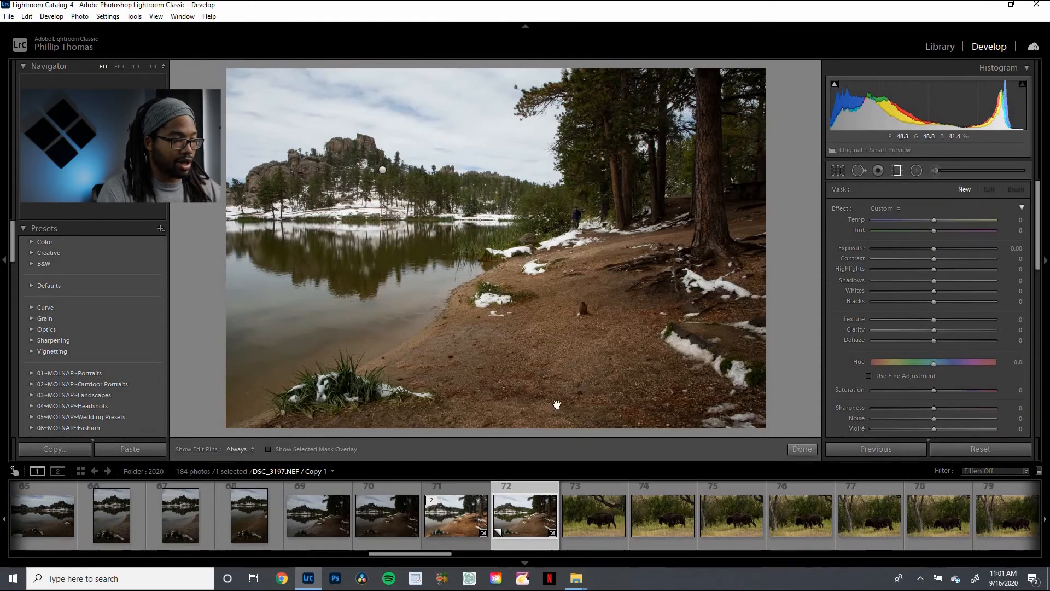
pyautogui.moveTo(557, 404); pyautogui.dragTo(593, 323)
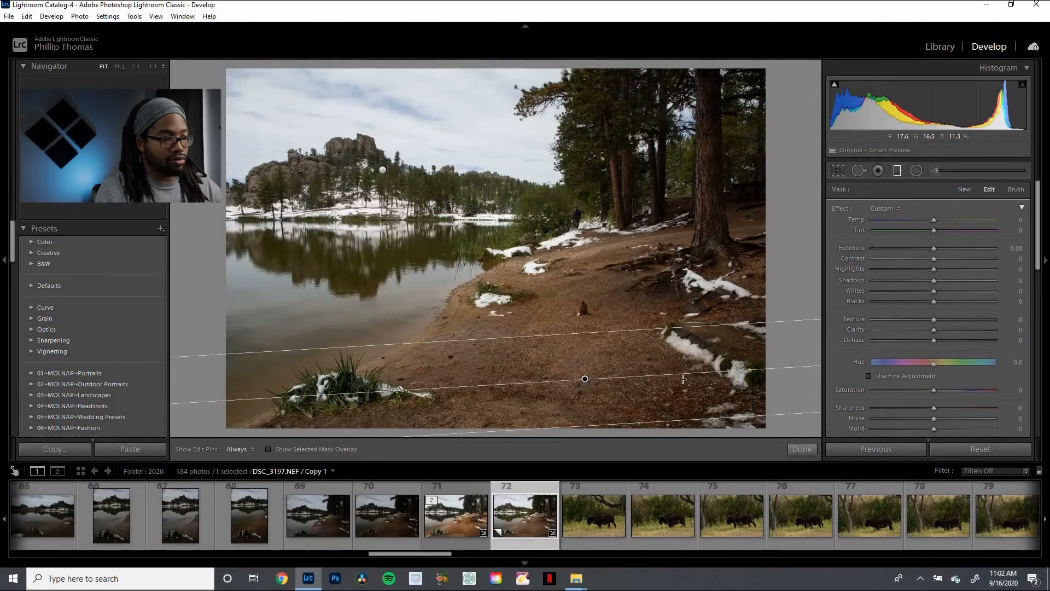
pyautogui.press('Delete')
pyautogui.click(899, 171)
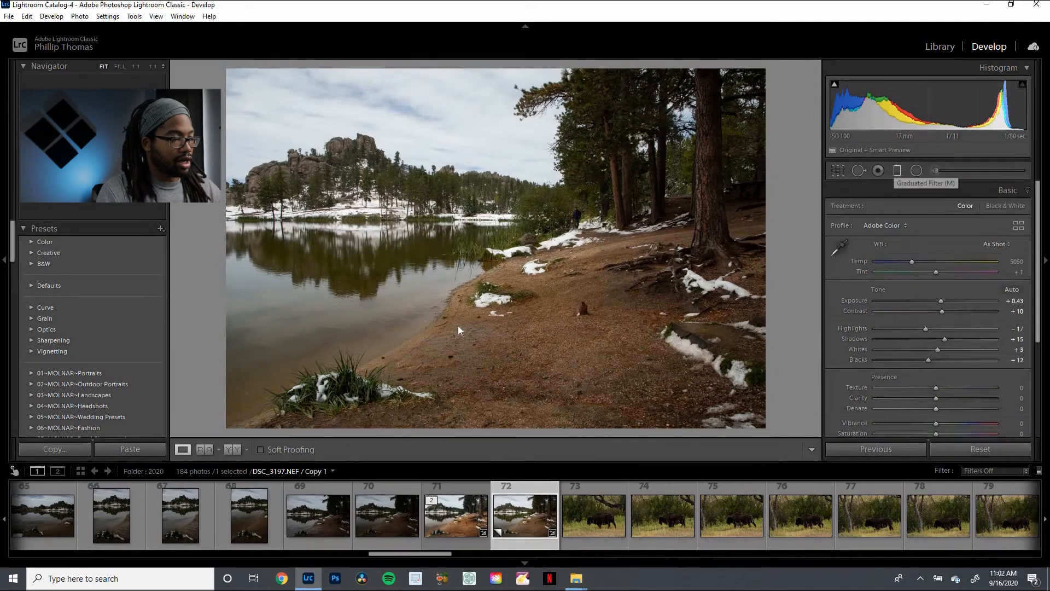
# - Draw a level graduated filter from the bottom of the foreground shore up to the far edge of the lake
pyautogui.click(899, 170)
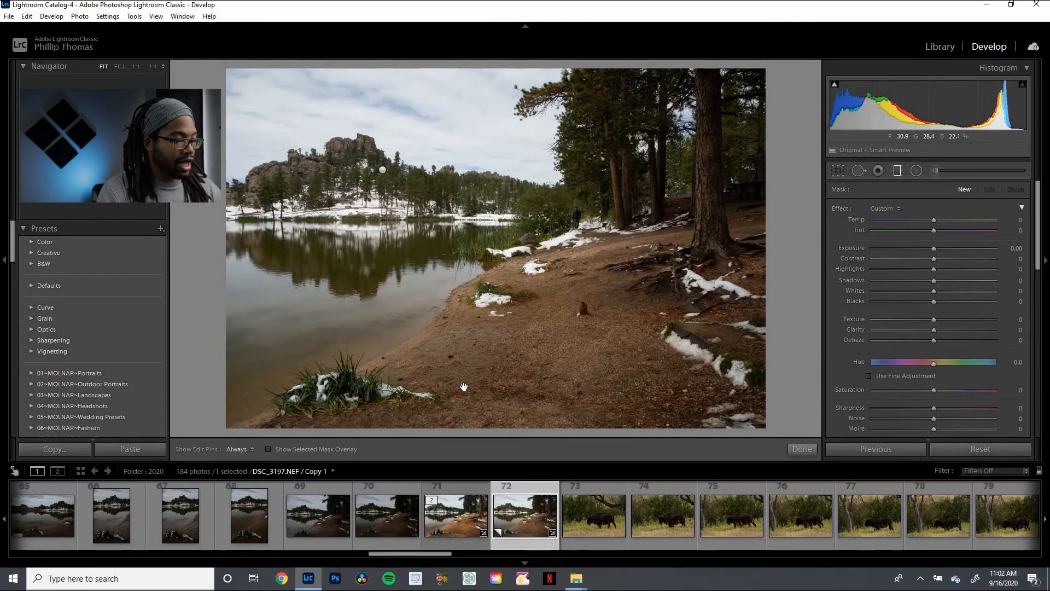
pyautogui.moveTo(463, 413); pyautogui.dragTo(449, 228)
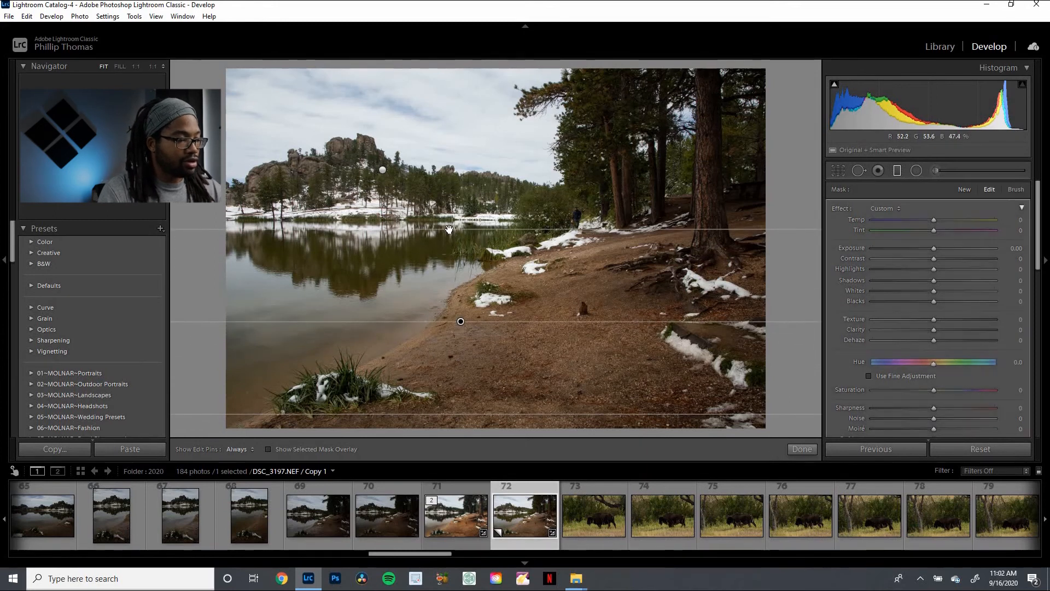
# - Set the foreground filter's Exposure to 0.39 and Shadows to 16, and extend its upper edge to the distant treeline
pyautogui.click(939, 247)
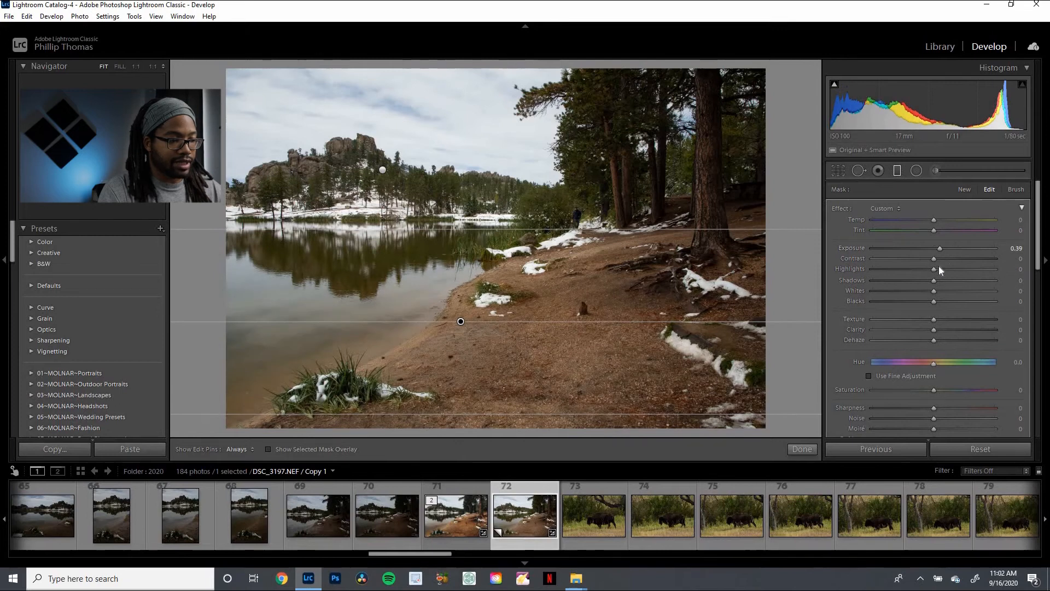
pyautogui.click(943, 281)
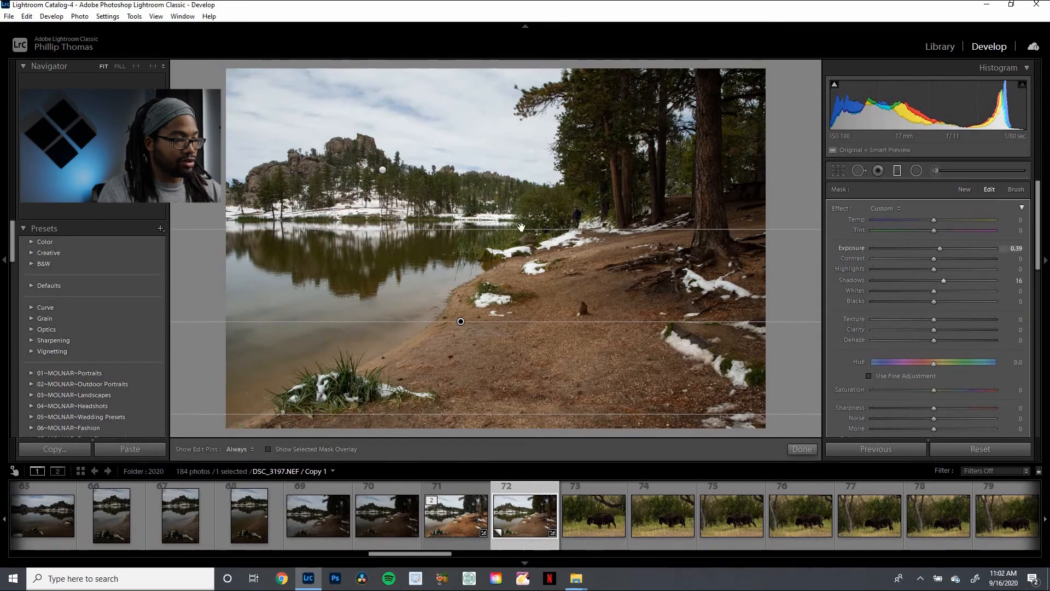
pyautogui.moveTo(517, 164)
pyautogui.mouseDown()
pyautogui.moveTo(512, 187)
pyautogui.moveTo(511, 178)
pyautogui.mouseUp()
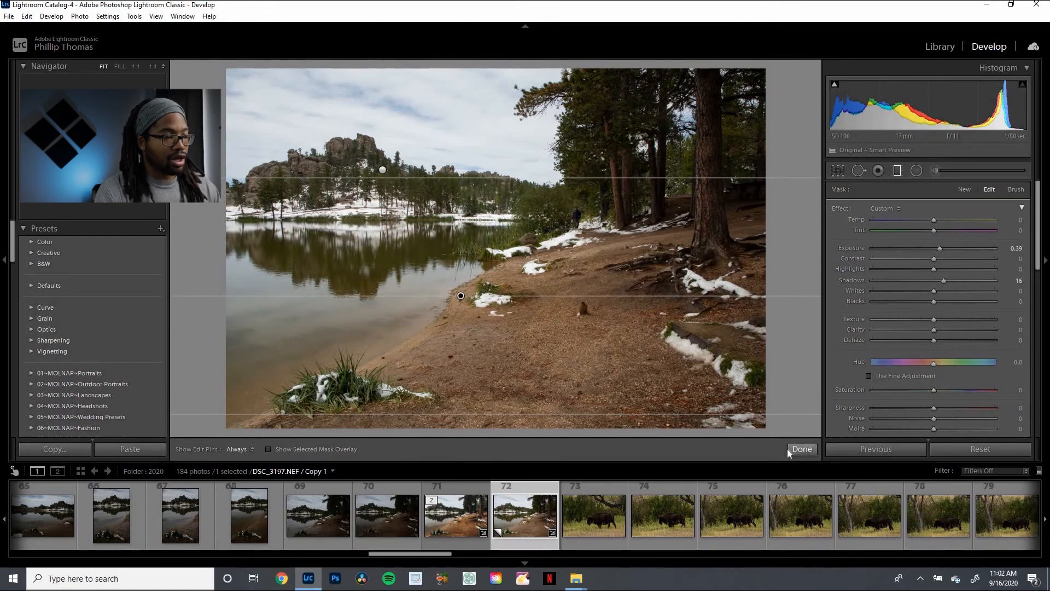